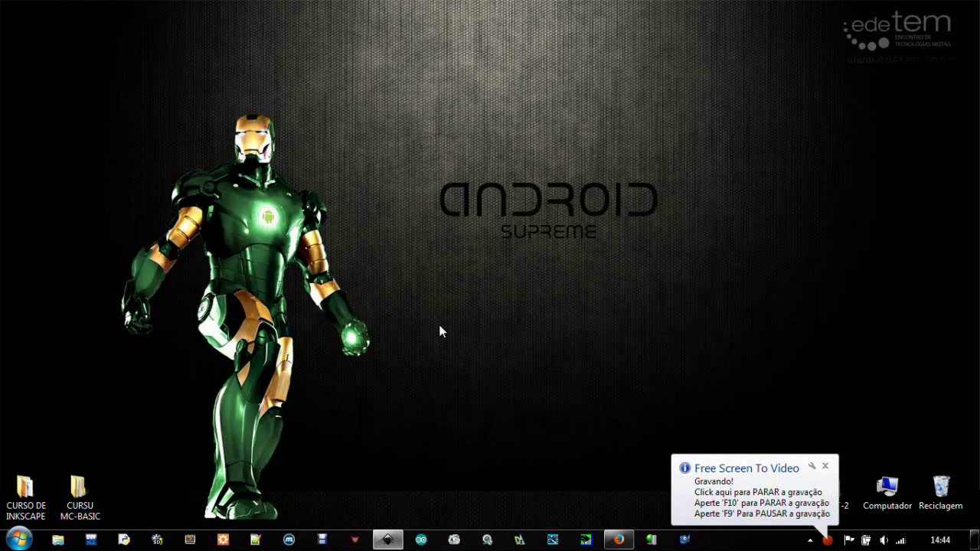
# Bring the Inkscape window with the blank new document to the front
pyautogui.click(388, 540)
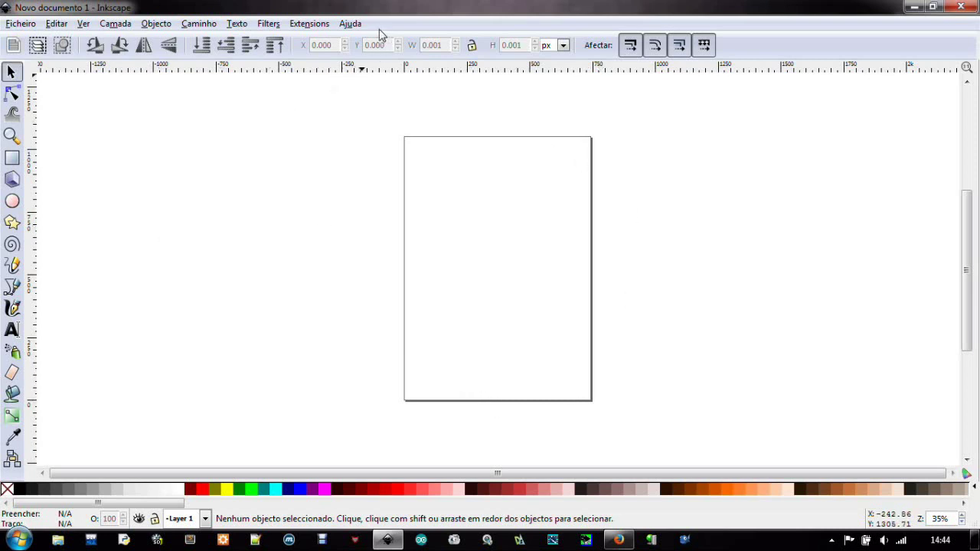
# Make the page landscape at 1280 × 720 px in Document Properties
pyautogui.click(21, 26)
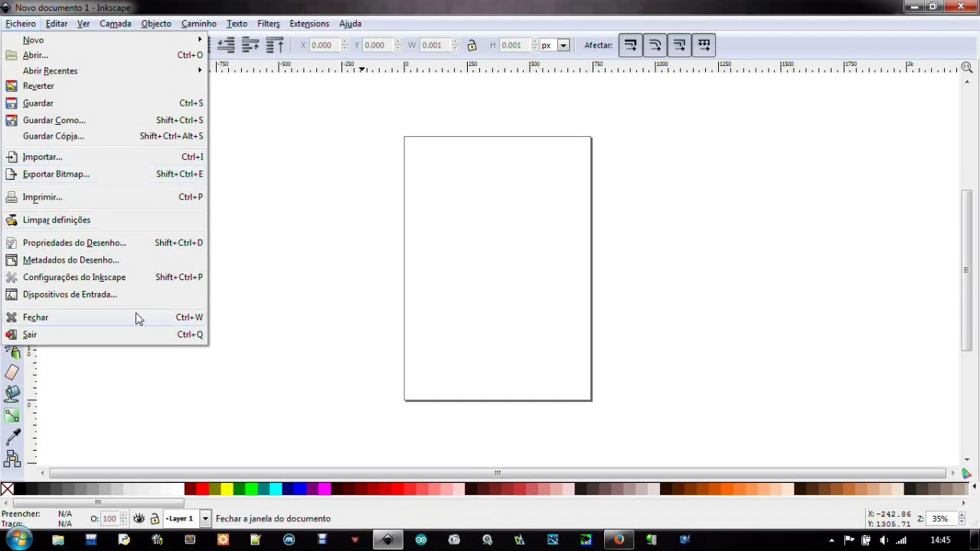
pyautogui.click(83, 243)
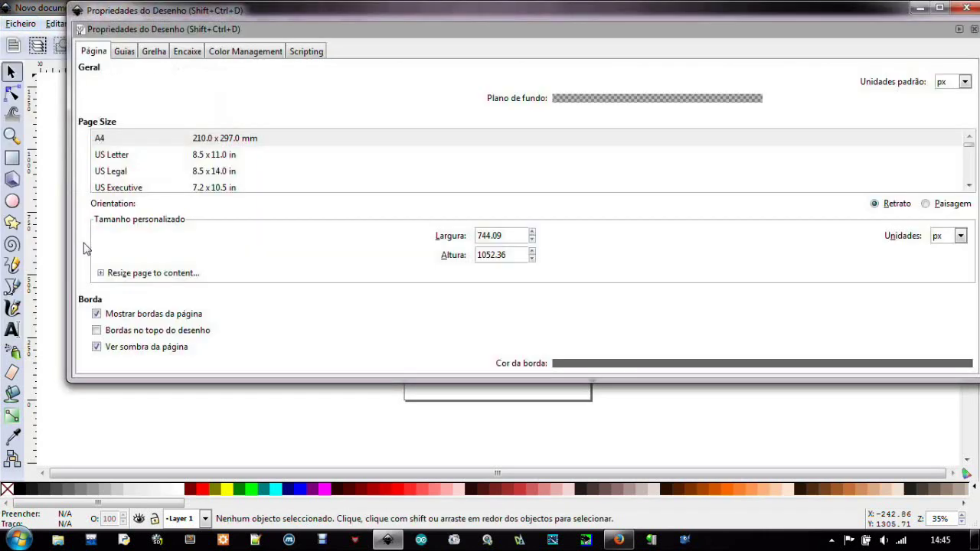
pyautogui.click(927, 205)
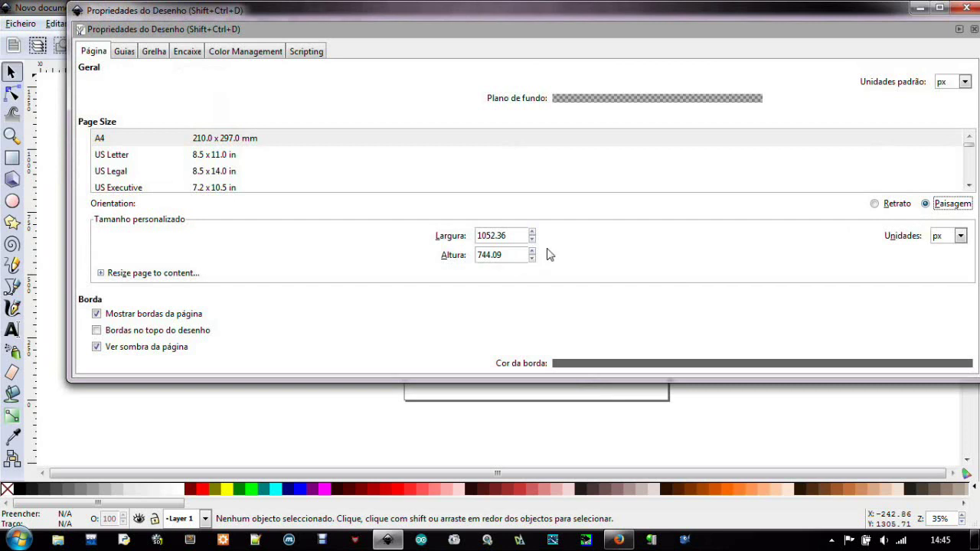
pyautogui.moveTo(508, 236); pyautogui.dragTo(447, 240)
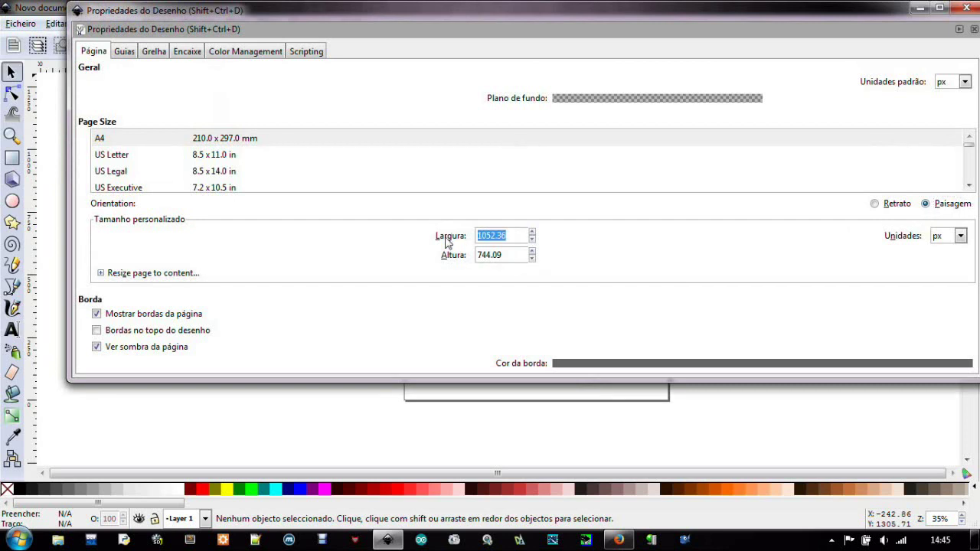
pyautogui.write('1280')
pyautogui.press('Tab')
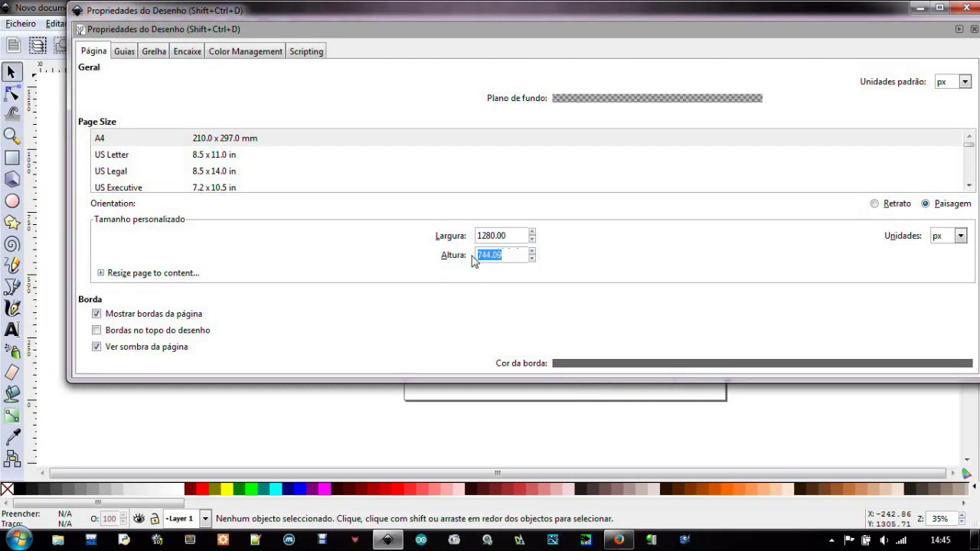
pyautogui.write('720')
pyautogui.click(971, 9)
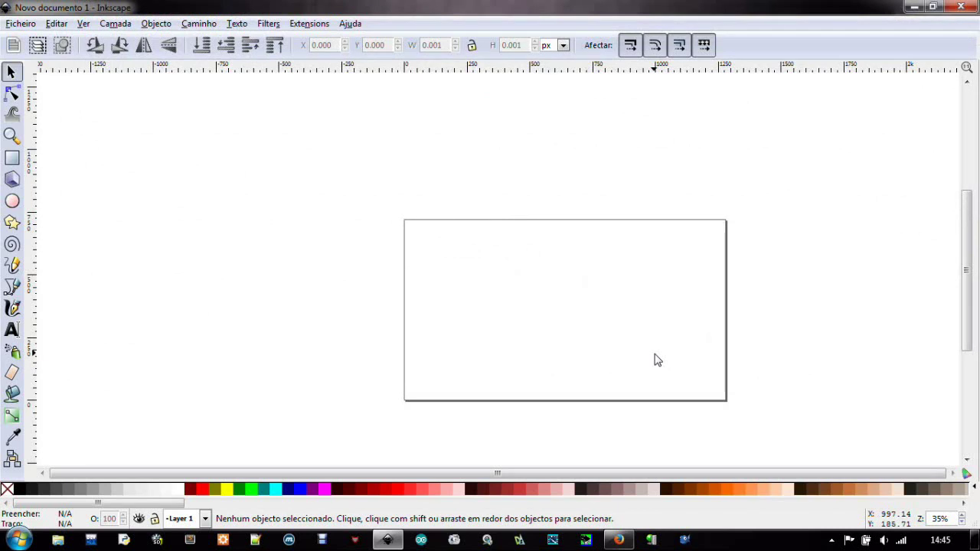
pyautogui.keyDown('ctrl'); pyautogui.scroll(2, 655, 359); pyautogui.keyUp('ctrl')
pyautogui.keyDown('ctrl'); pyautogui.scroll(-1, 656, 360); pyautogui.keyUp('ctrl')
pyautogui.keyDown('ctrl'); pyautogui.scroll(-2, 656, 360); pyautogui.keyUp('ctrl')
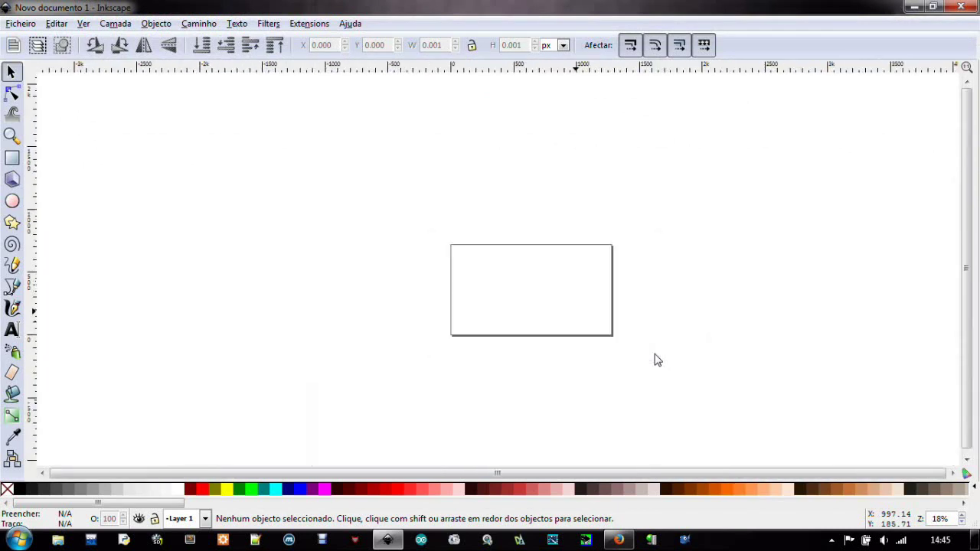
pyautogui.press('-')
pyautogui.press('+')
pyautogui.press('+')
pyautogui.press('+')
pyautogui.press('+')
pyautogui.press('+')
pyautogui.press('-')
pyautogui.press('-')
pyautogui.press('-')
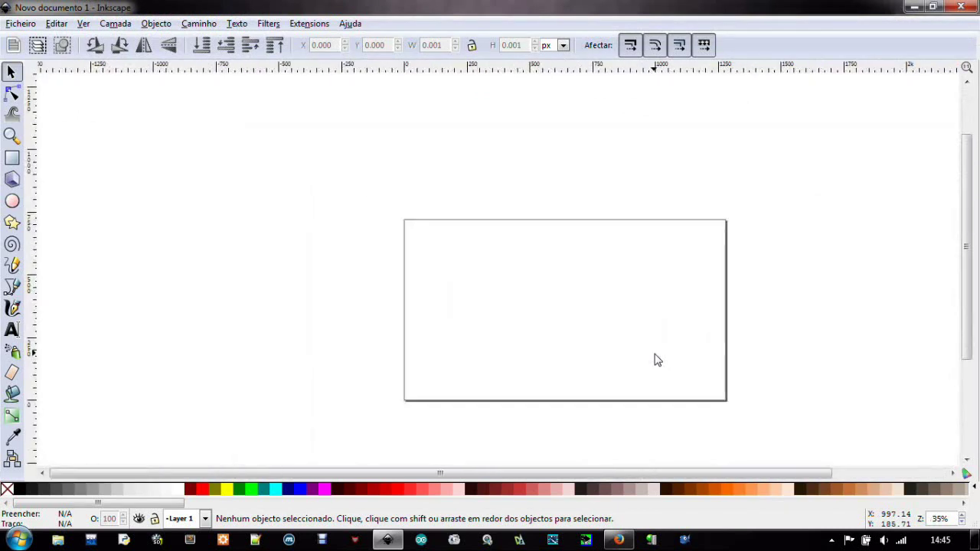
pyautogui.press('-')
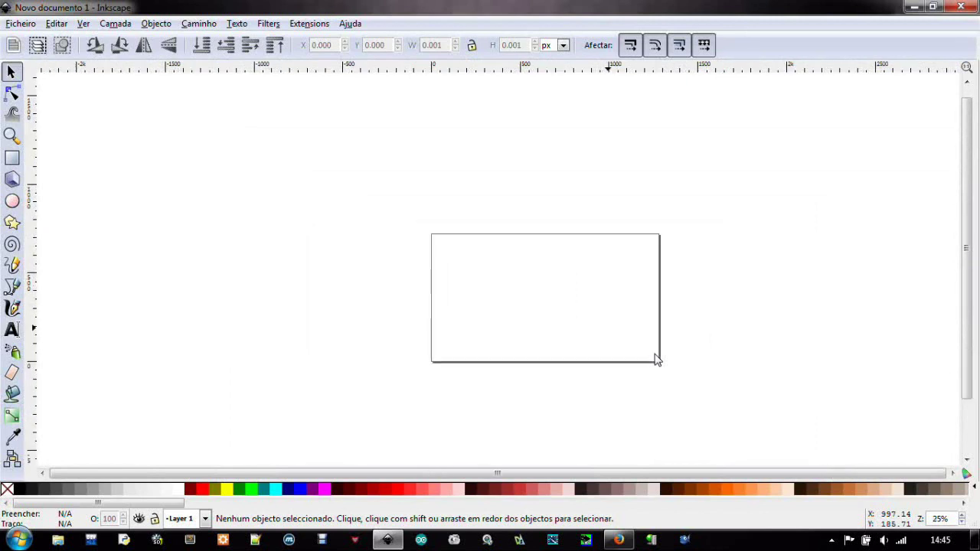
pyautogui.press('-')
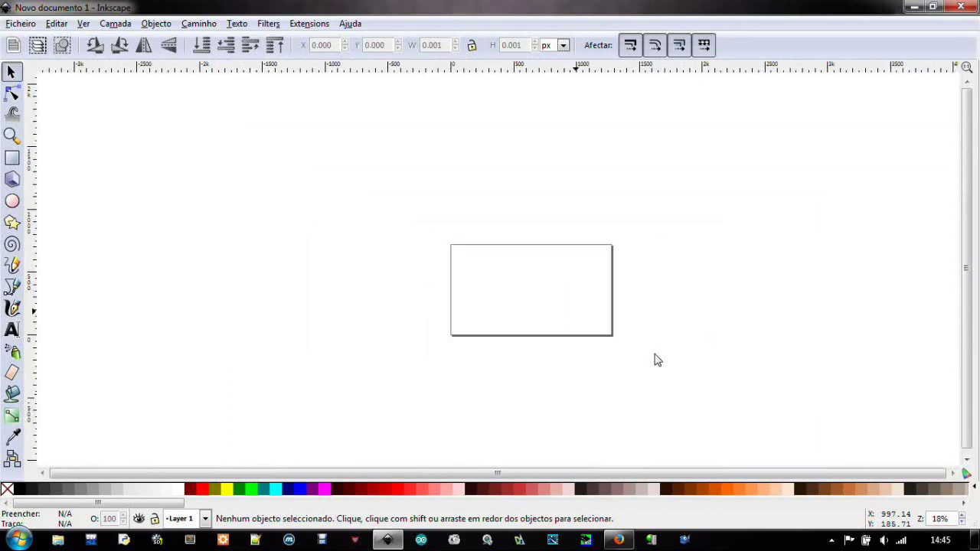
pyautogui.press('+')
pyautogui.press('+')
pyautogui.press('+')
pyautogui.press('+')
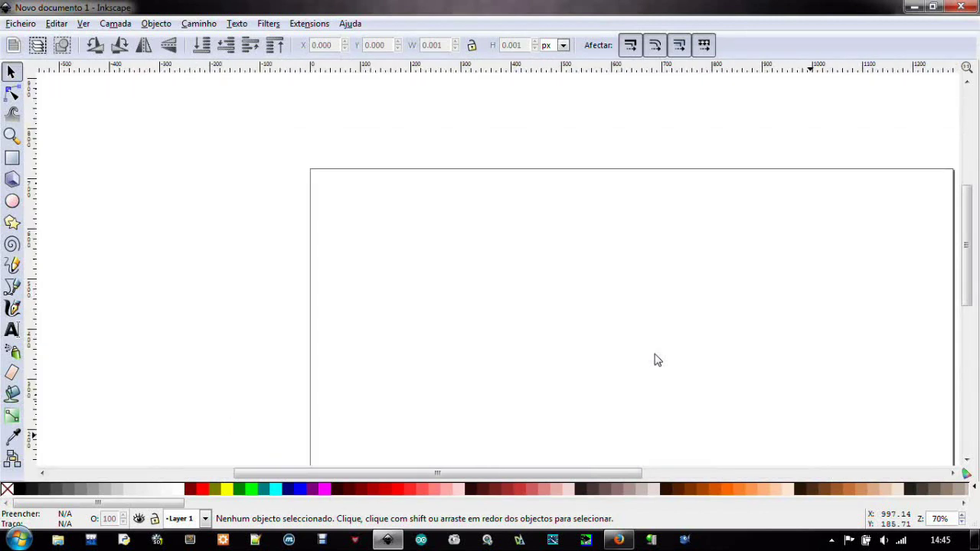
pyautogui.hscroll(1, 413, 260)
pyautogui.hscroll(5, 426, 243)
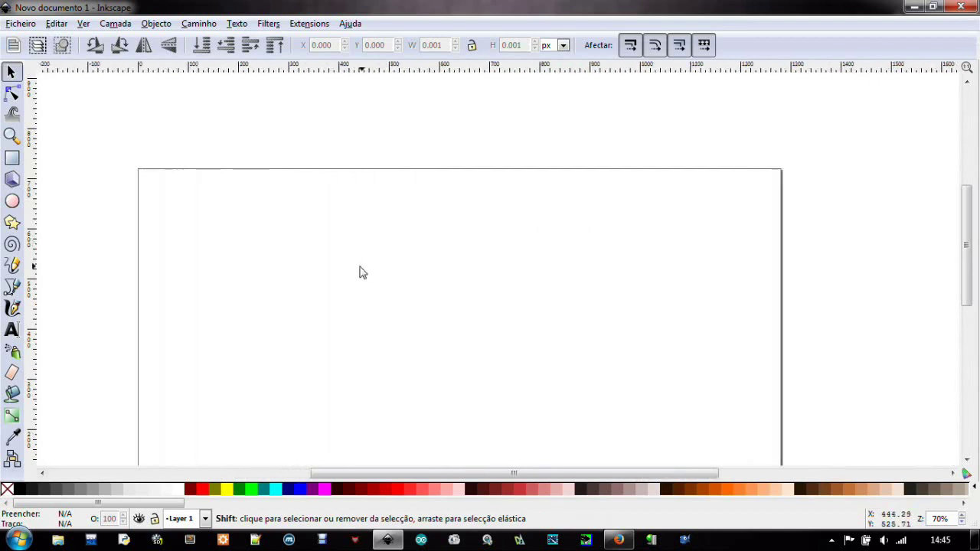
pyautogui.hscroll(1, 372, 258)
pyautogui.hscroll(-1, 361, 287)
pyautogui.hscroll(1, 361, 289)
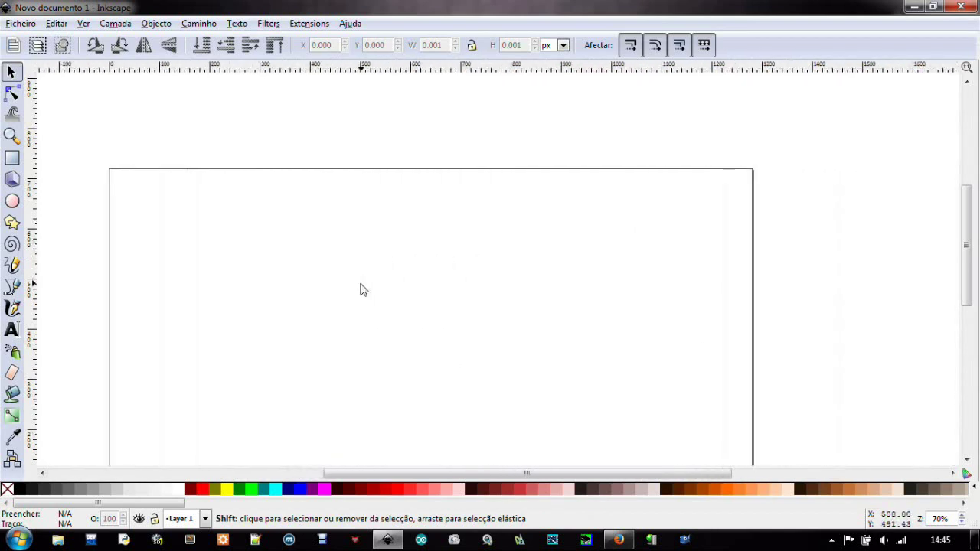
pyautogui.hscroll(1, 360, 288)
pyautogui.scroll(-3, 351, 301)
pyautogui.scroll(-2, 351, 301)
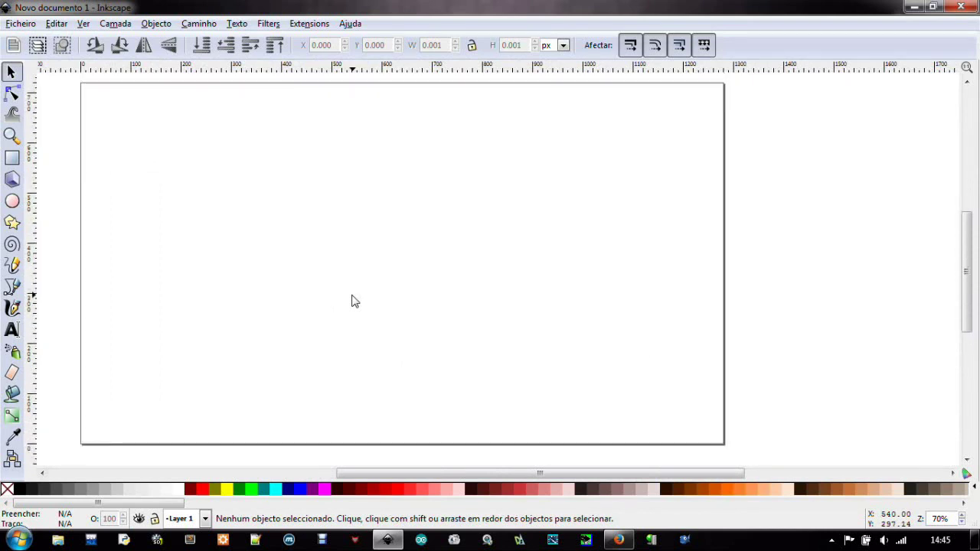
pyautogui.keyDown('ctrl'); pyautogui.scroll(-1, 352, 302); pyautogui.keyUp('ctrl')
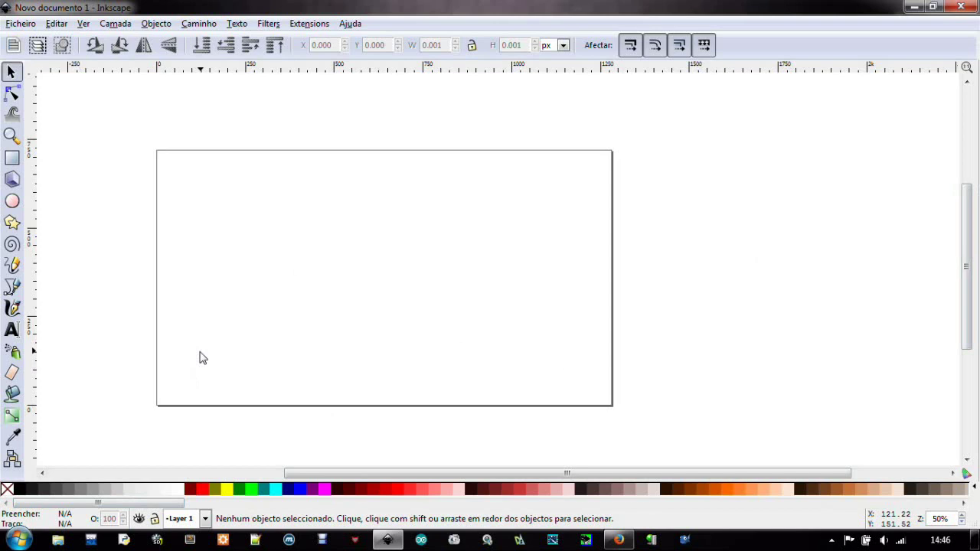
pyautogui.click(57, 25)
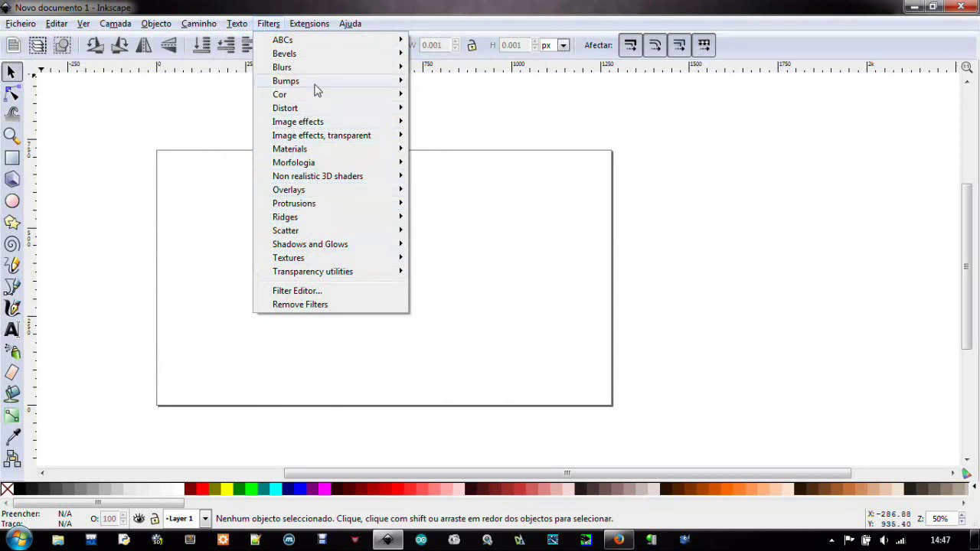
pyautogui.moveTo(309, 23)
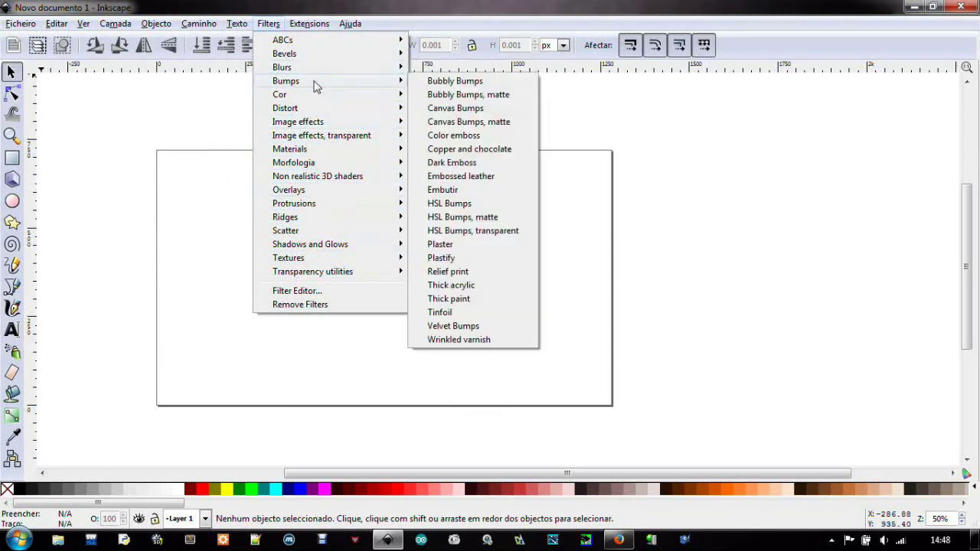
pyautogui.click(302, 27)
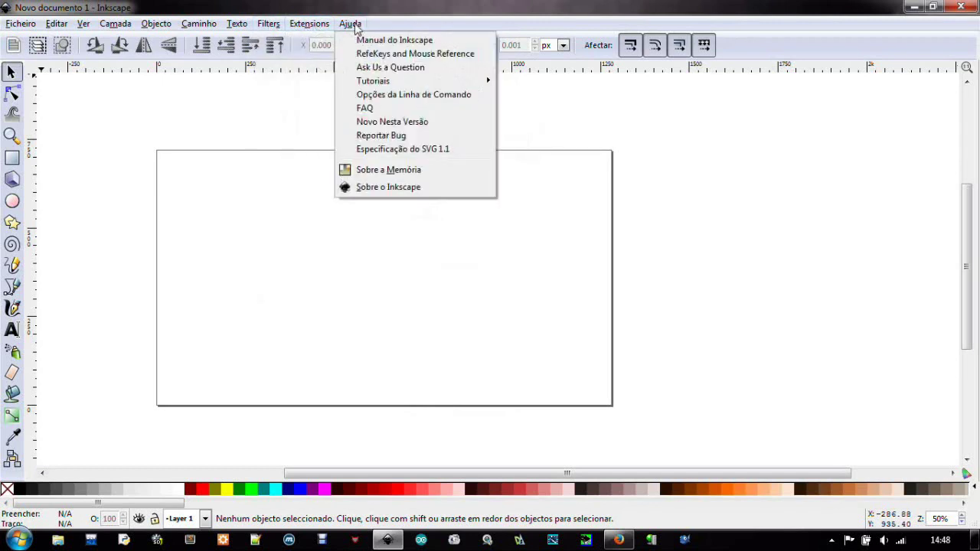
pyautogui.click(325, 291)
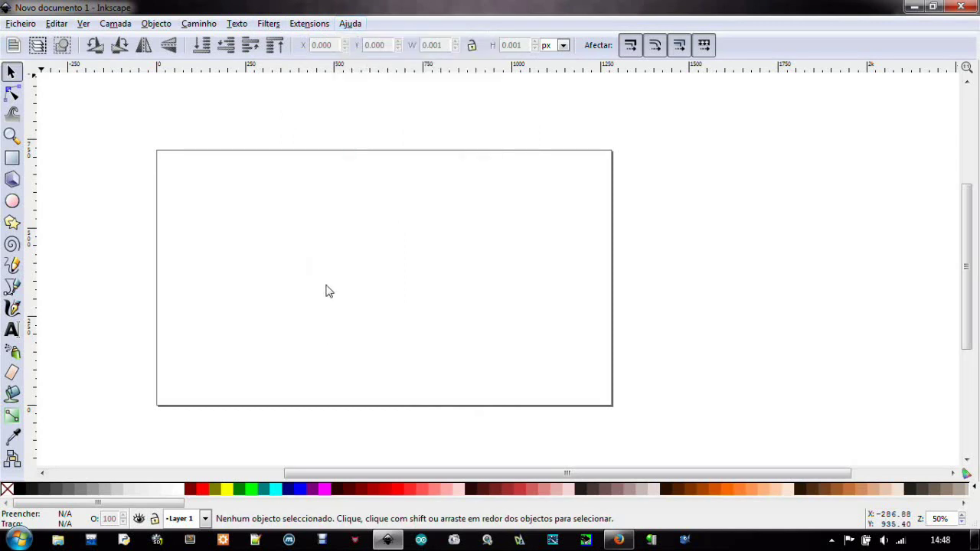
# With the Text tool, set the font size to 65
pyautogui.click(12, 329)
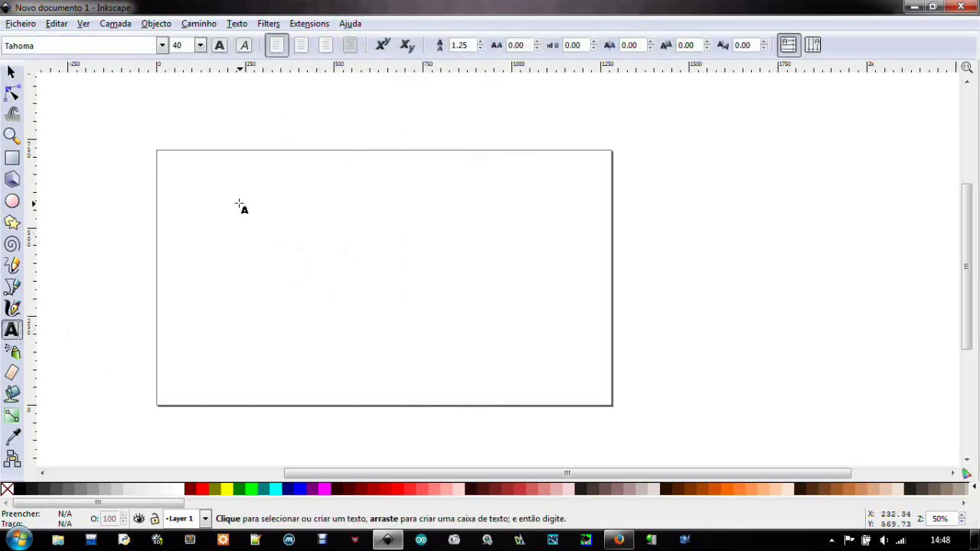
pyautogui.doubleClick(185, 45)
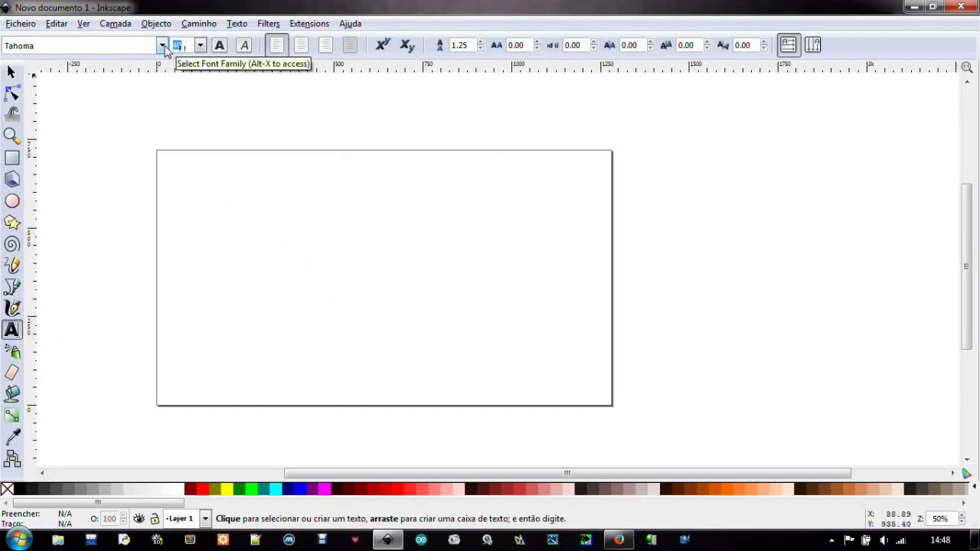
pyautogui.write('65')
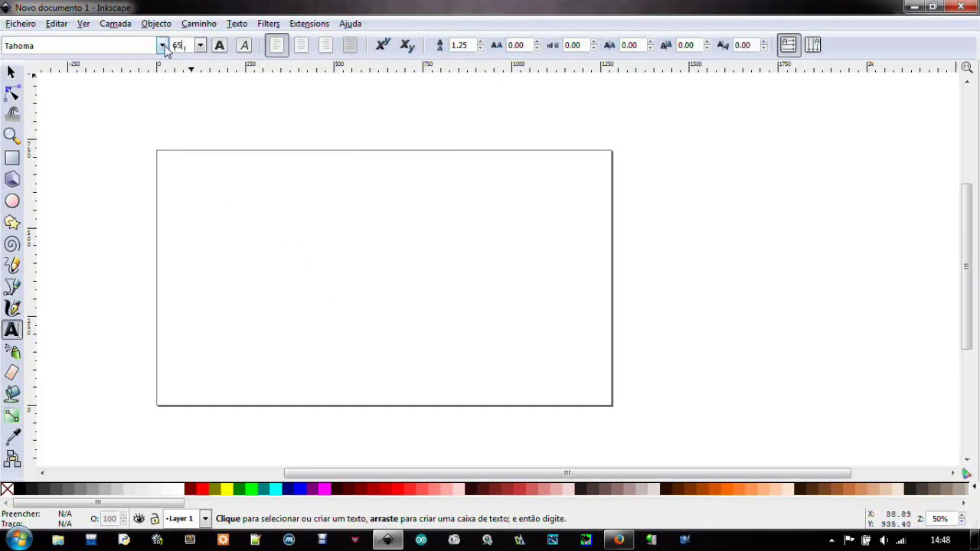
pyautogui.press('Return')
# Type 'CURSO DE INKSCAPE' at the page's upper left and select the text object
pyautogui.click(242, 244)
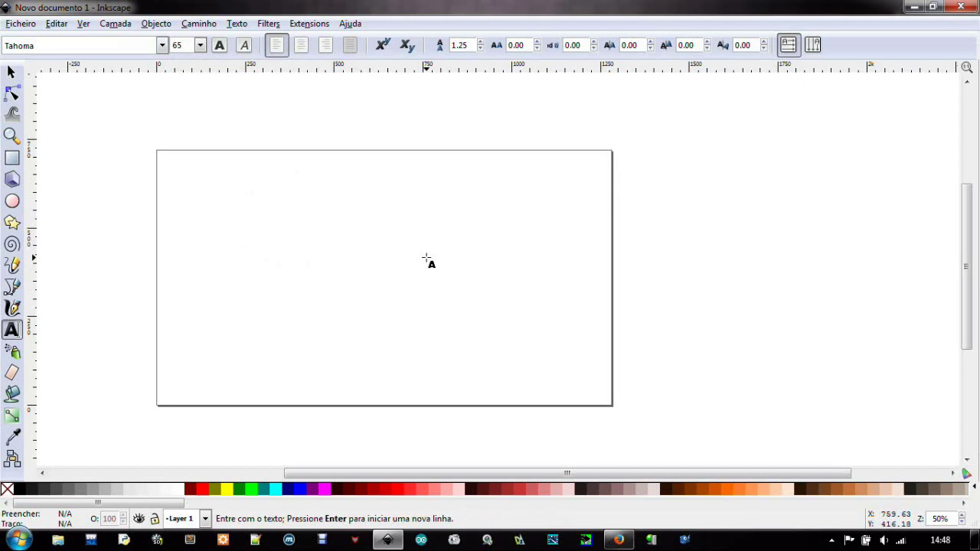
pyautogui.write('A')
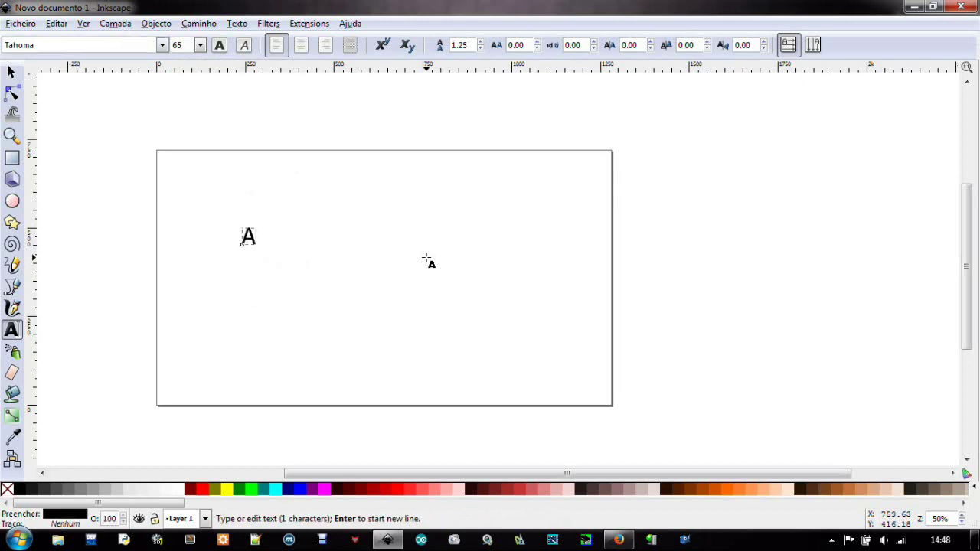
pyautogui.press('BackSpace')
pyautogui.write('CURSO DE ')
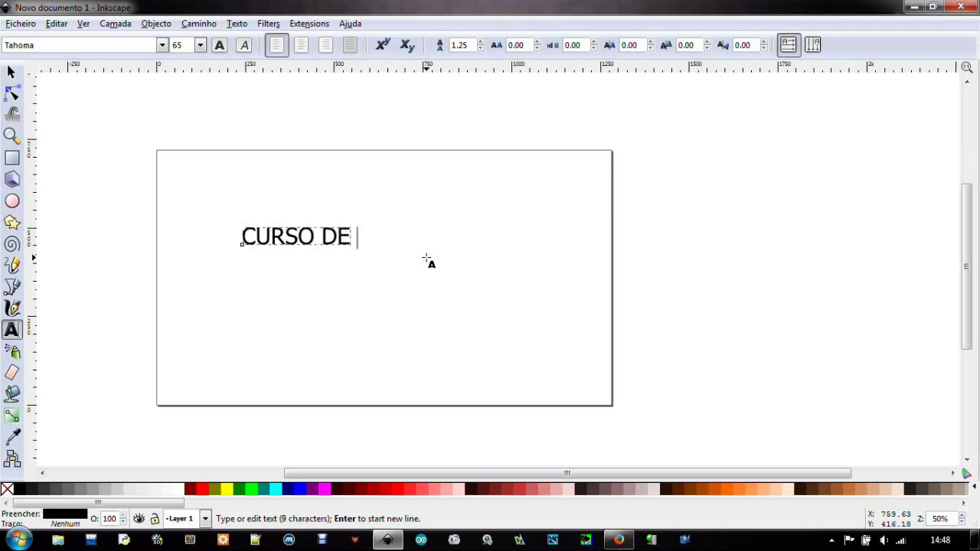
pyautogui.write('INK')
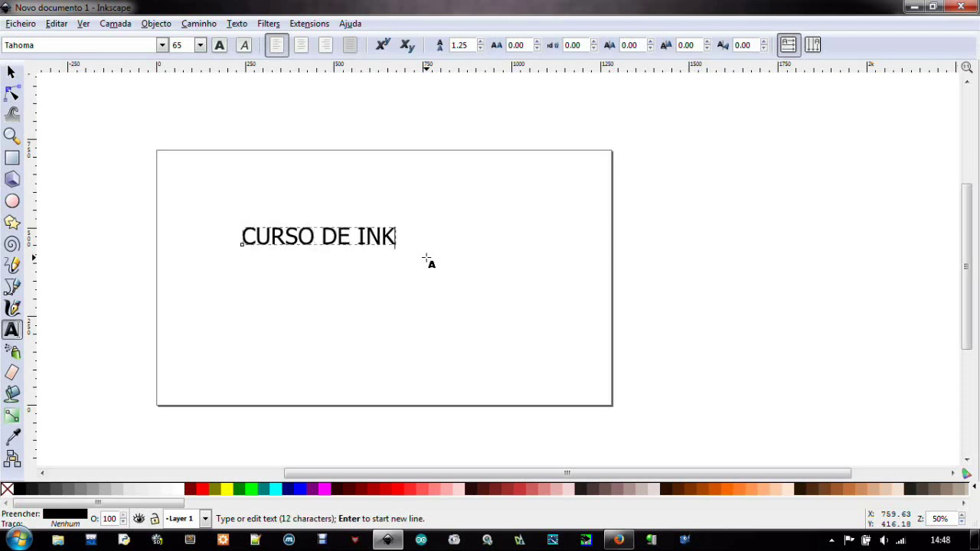
pyautogui.write('SCAPE')
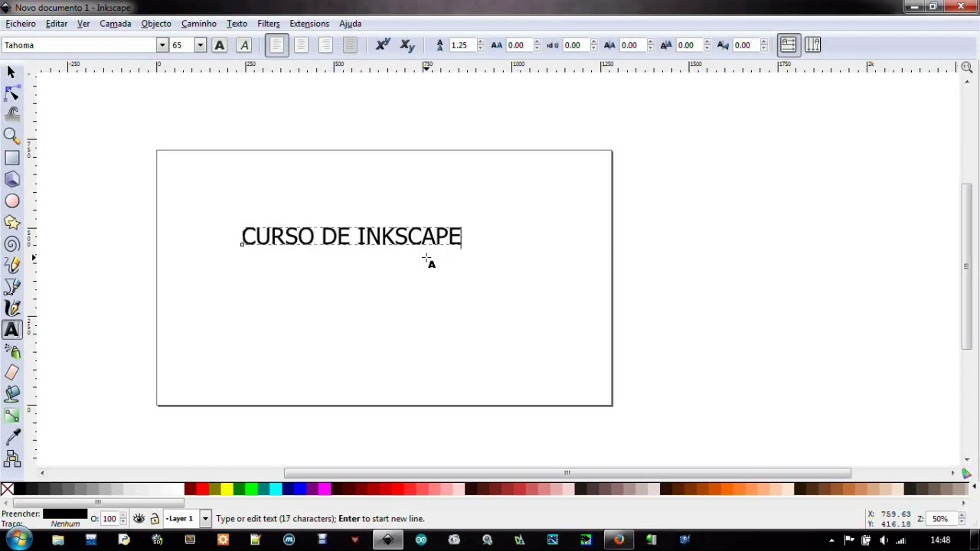
pyautogui.click(11, 71)
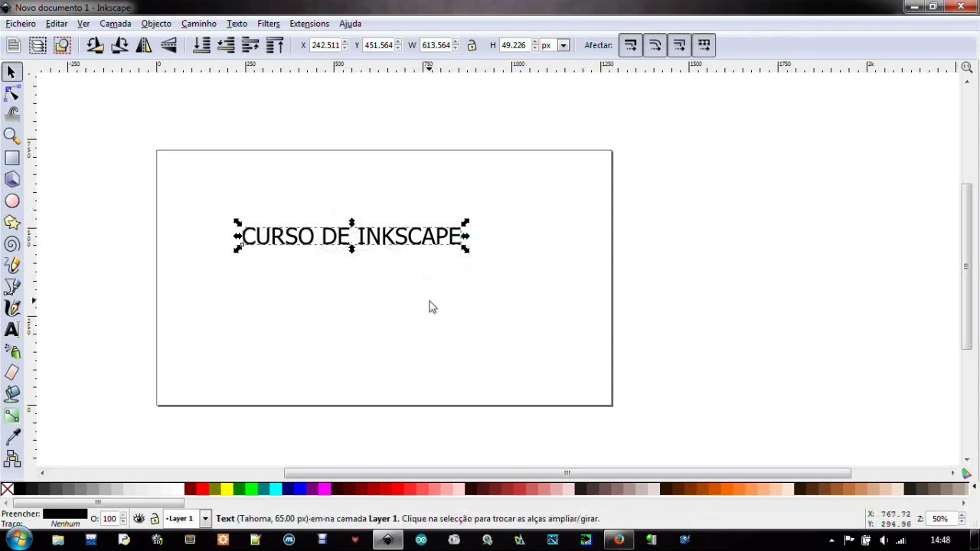
# Ctrl-drag the bottom handle to scale the heading up proportionally to about 83.67 px
pyautogui.press('ctrl')
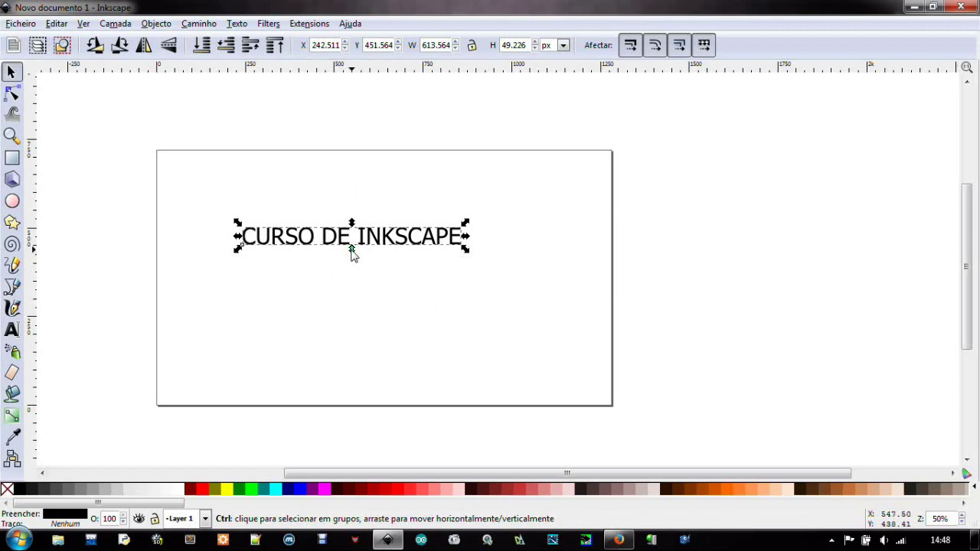
pyautogui.moveTo(351, 254); pyautogui.dragTo(350, 262)
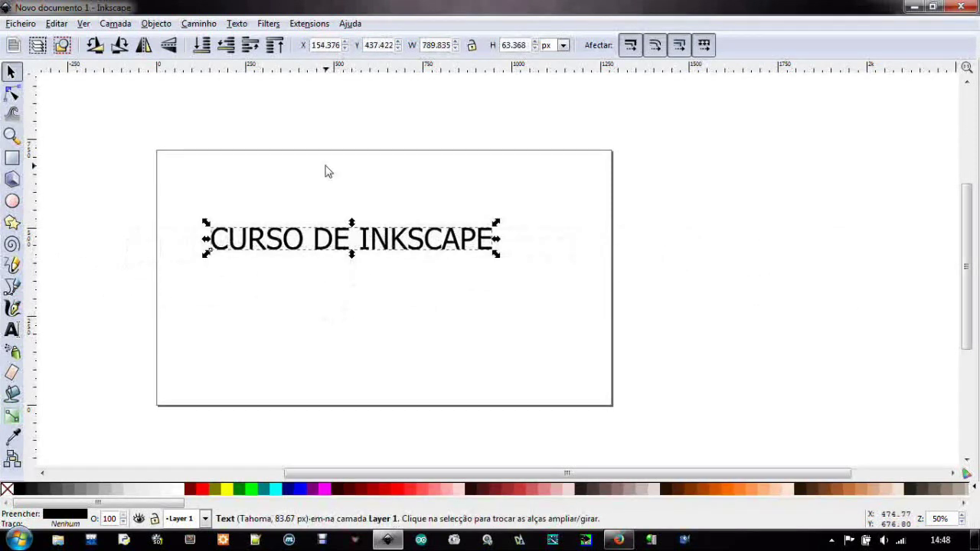
# In Text and Font (Texto e Fonte), set the font size to 48
pyautogui.click(237, 24)
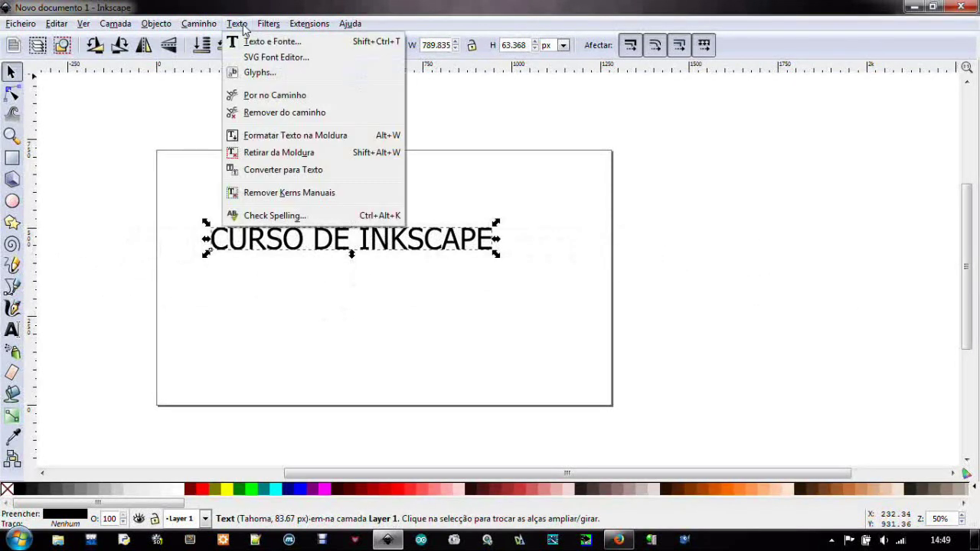
pyautogui.click(247, 44)
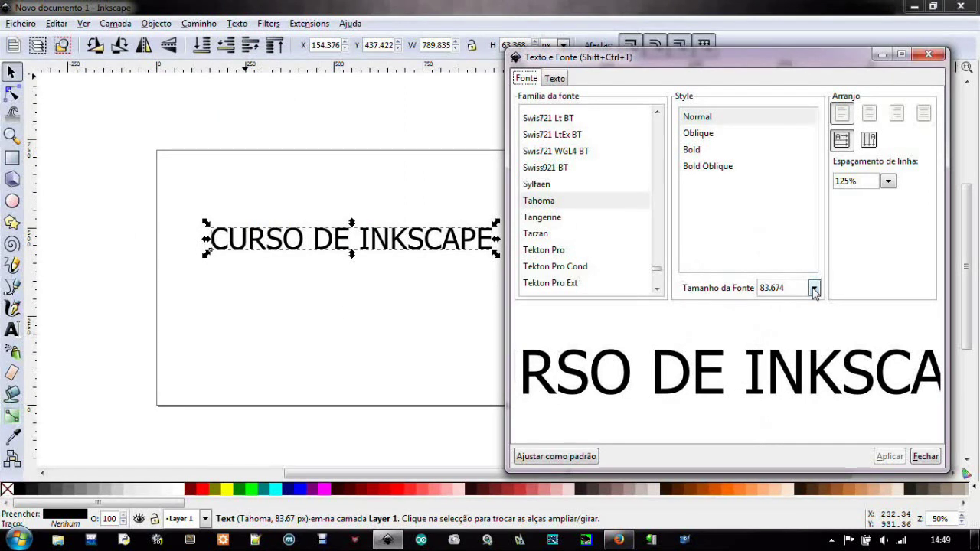
pyautogui.click(813, 288)
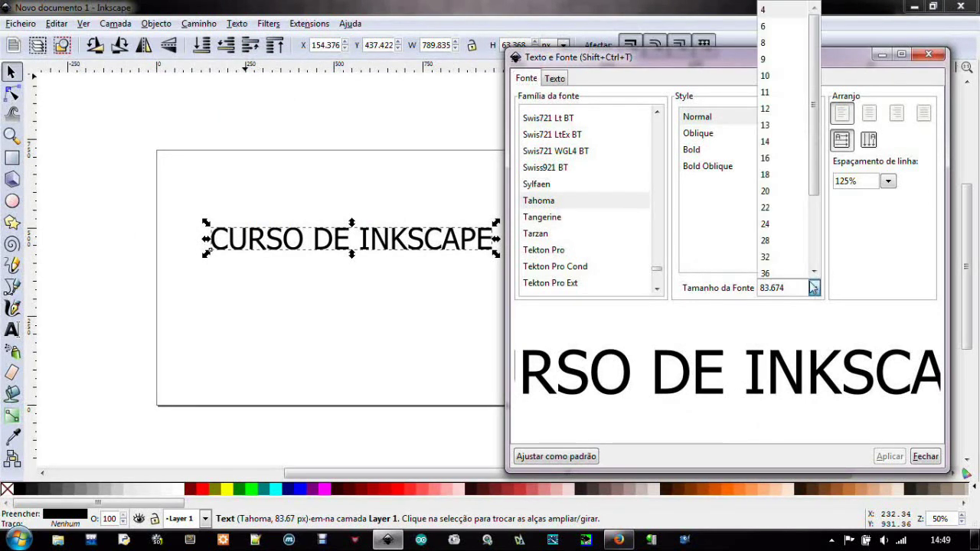
pyautogui.moveTo(815, 199); pyautogui.dragTo(815, 272)
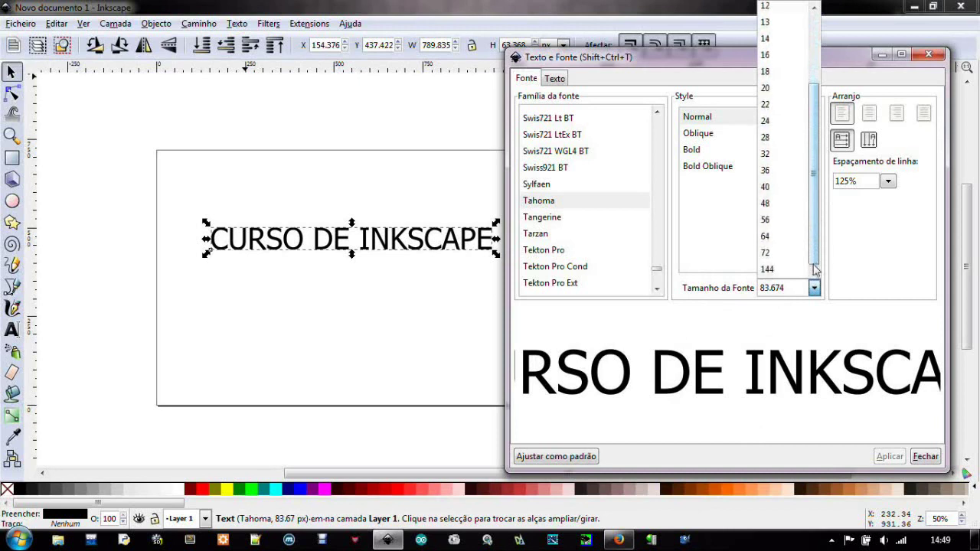
pyautogui.click(775, 203)
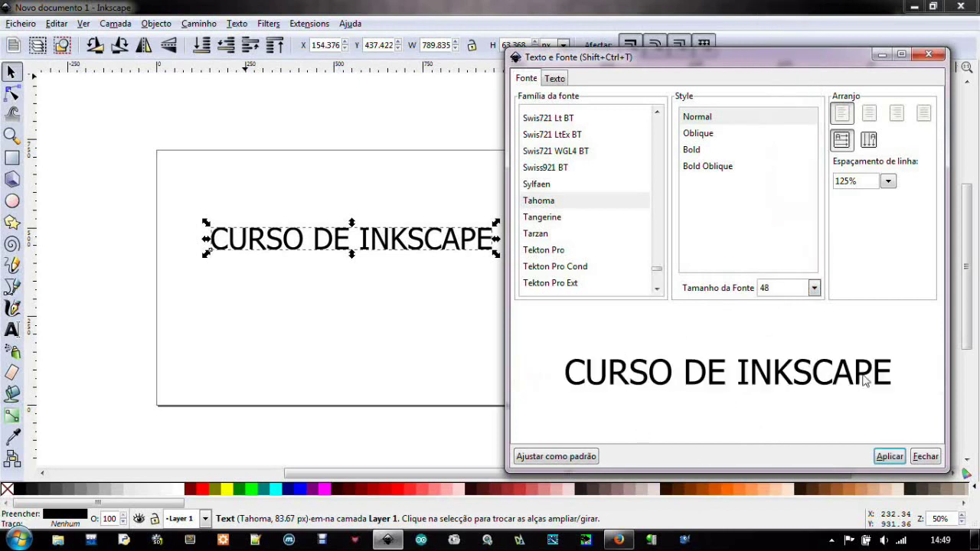
# Preview the heading in fonts like Mom'sTypewriter, Xpress Heavy SF, Voyager NBP and Vollkorn
pyautogui.moveTo(657, 269); pyautogui.dragTo(660, 310)
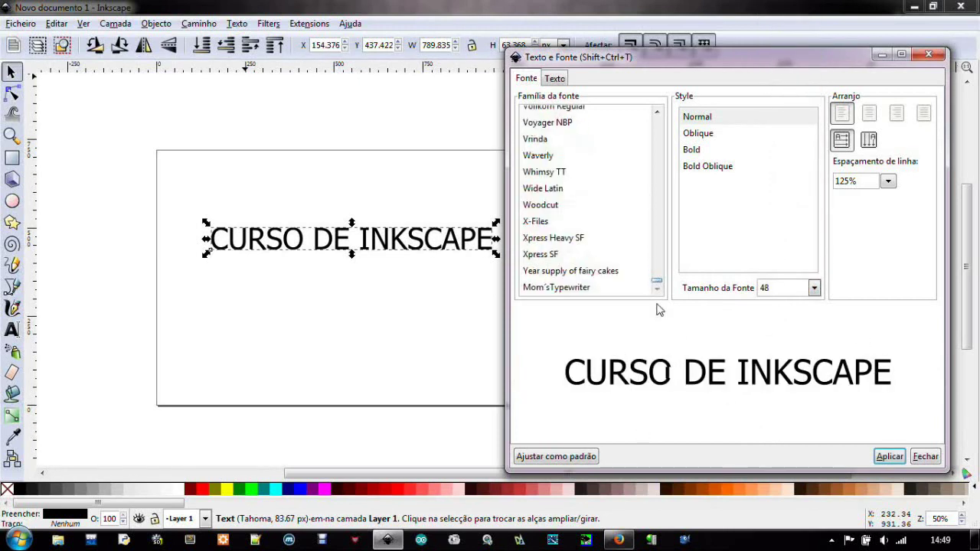
pyautogui.click(571, 289)
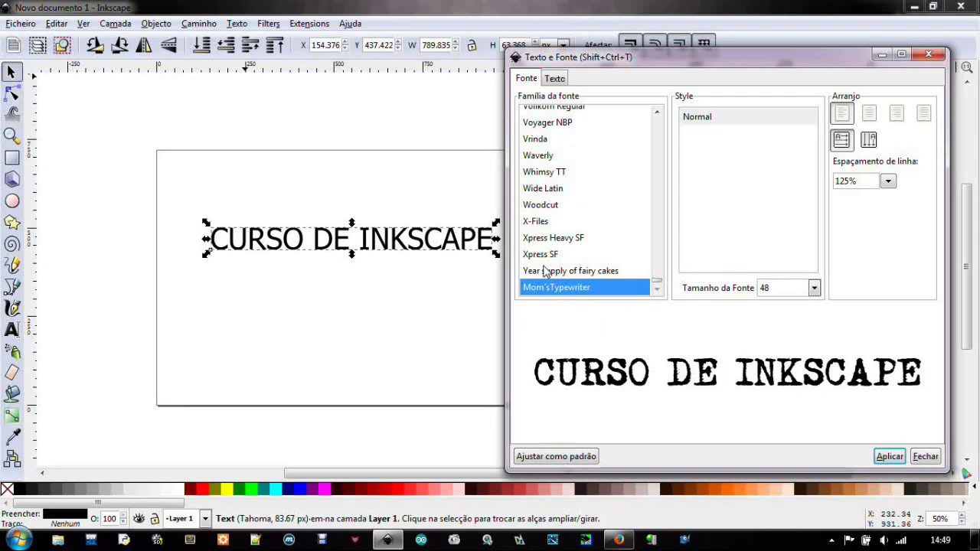
pyautogui.press('Up')
pyautogui.press('Up')
pyautogui.press('Up')
pyautogui.press('Up')
pyautogui.press('Up')
pyautogui.press('Up')
pyautogui.press('Up')
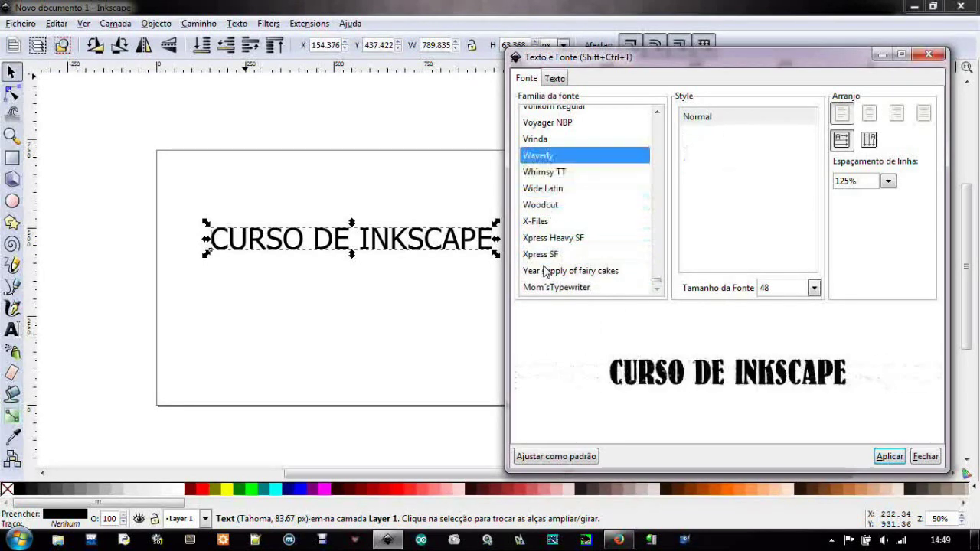
pyautogui.press('Up')
pyautogui.press('Up')
pyautogui.press('Up')
pyautogui.press('Up')
pyautogui.press('Up')
pyautogui.press('Down')
pyautogui.press('Down')
pyautogui.press('Down')
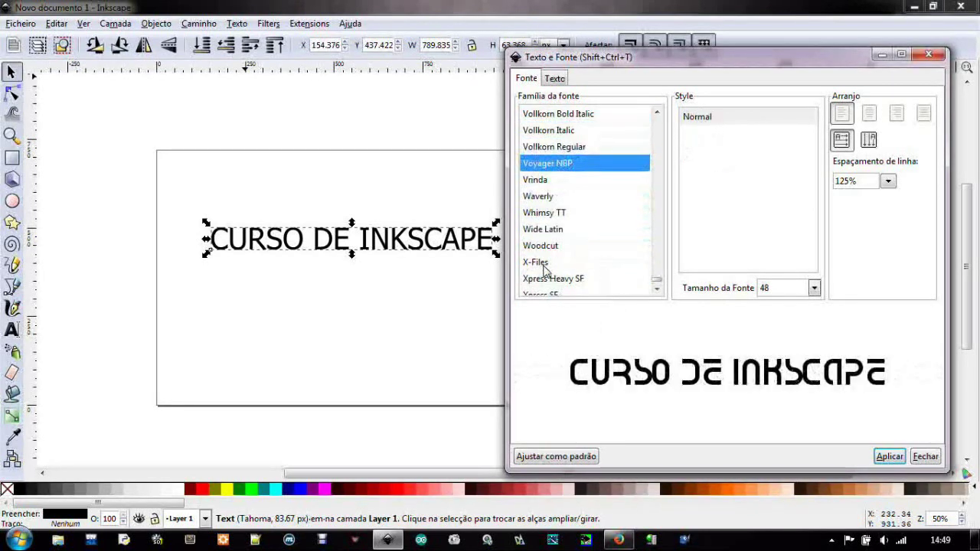
pyautogui.press('Up')
pyautogui.press('Down')
pyautogui.press('Up')
# Compare Vivian, Tw Cen and VAGRounded, then apply Valken and close the dialog
pyautogui.press('Up')
pyautogui.press('Up')
pyautogui.press('Up')
pyautogui.press('Up')
pyautogui.press('Up')
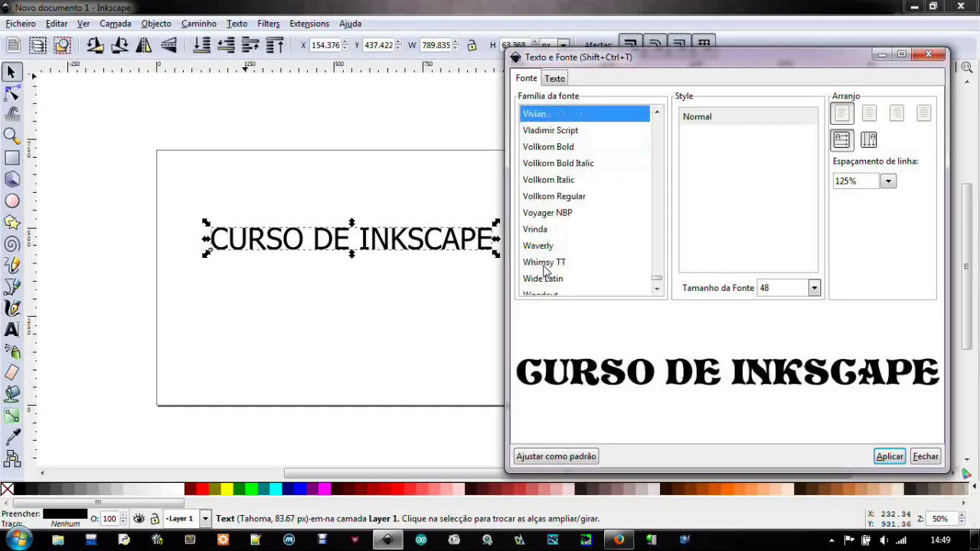
pyautogui.press('Up')
pyautogui.press('Up')
pyautogui.press('Up')
pyautogui.press('Up')
pyautogui.press('Up')
pyautogui.press('Up')
pyautogui.press('Up')
pyautogui.press('Up')
pyautogui.press('Up')
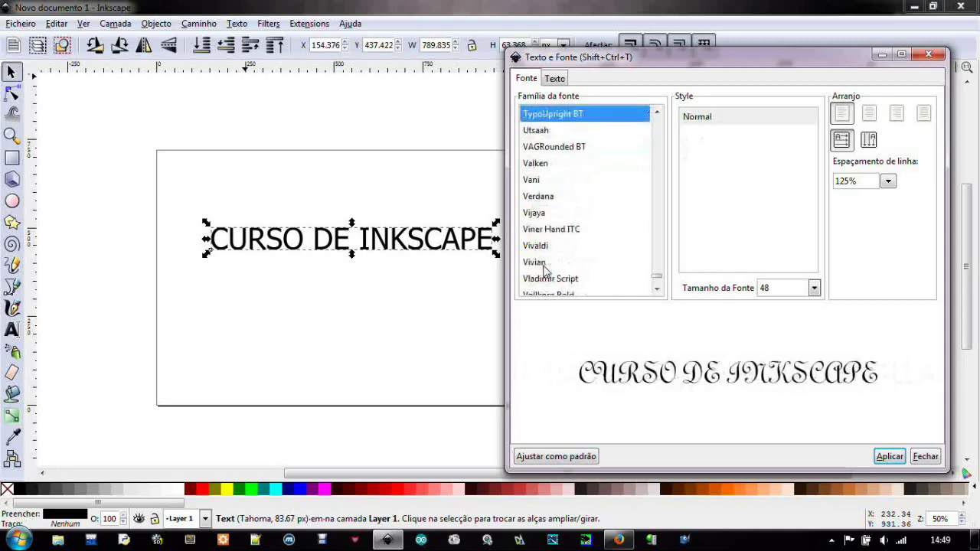
pyautogui.press('Up')
pyautogui.press('Up')
pyautogui.press('Up')
pyautogui.press('Down')
pyautogui.press('Down')
pyautogui.press('Down')
pyautogui.press('Down')
pyautogui.press('Down')
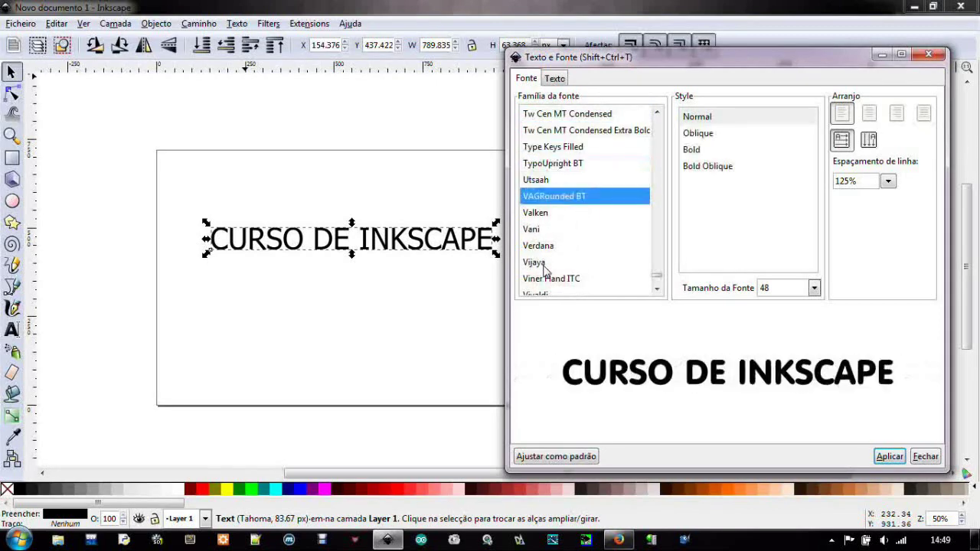
pyautogui.press('Down')
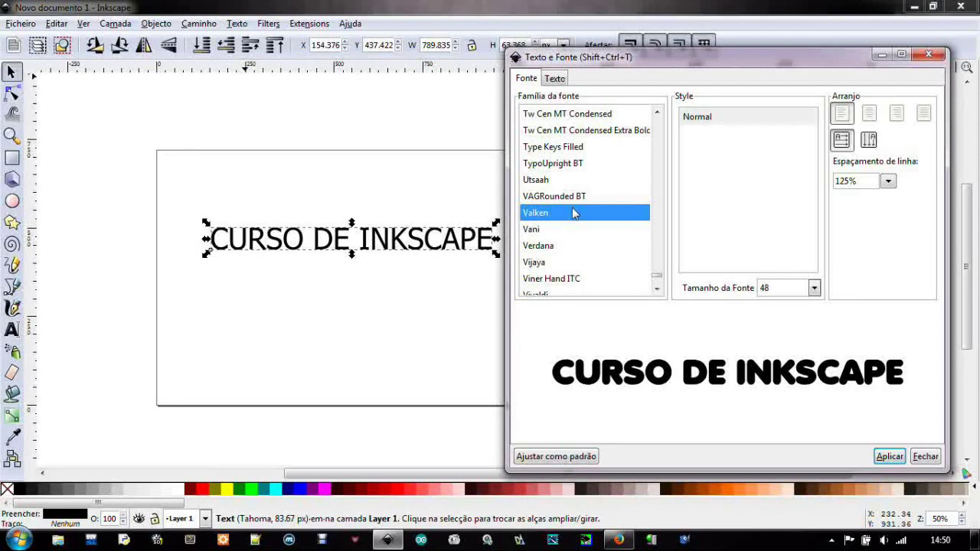
pyautogui.click(889, 456)
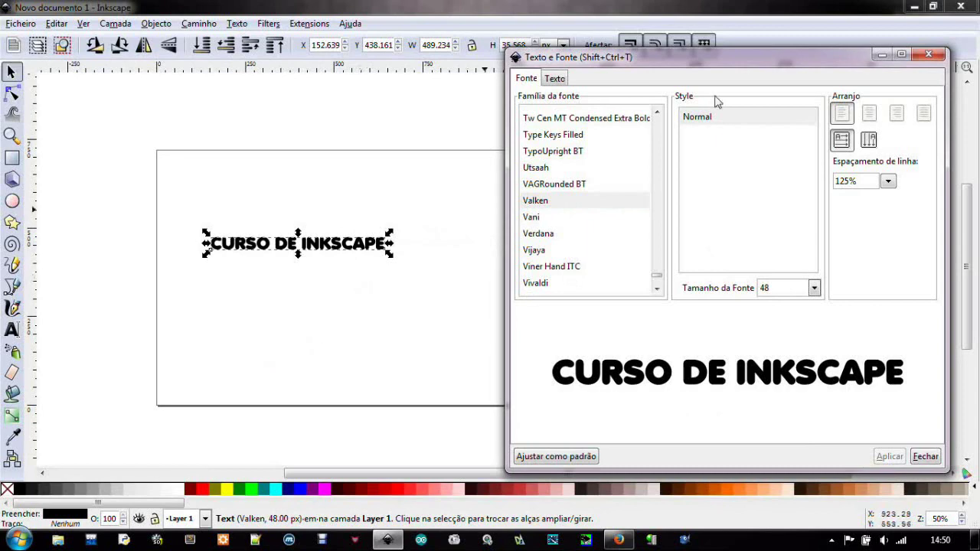
pyautogui.click(928, 53)
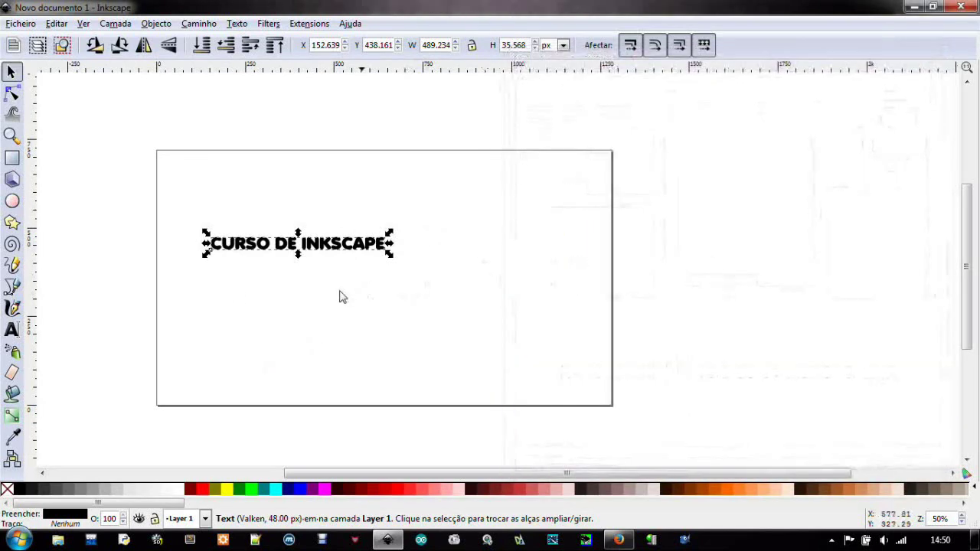
# Zoom in to about 99% and scroll sideways to centre the Valken heading
pyautogui.press('+')
pyautogui.press('+')
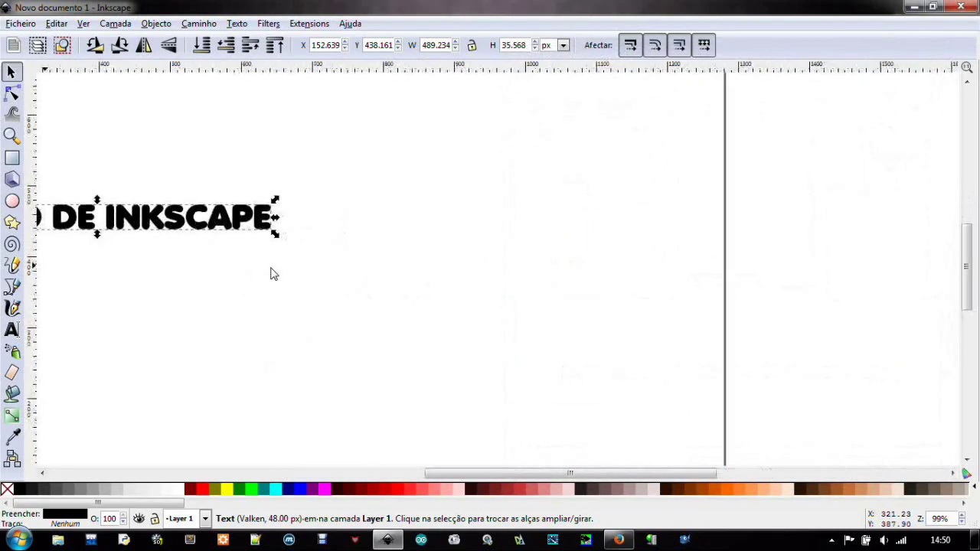
pyautogui.hscroll(-3, 270, 274)
pyautogui.hscroll(-7, 272, 276)
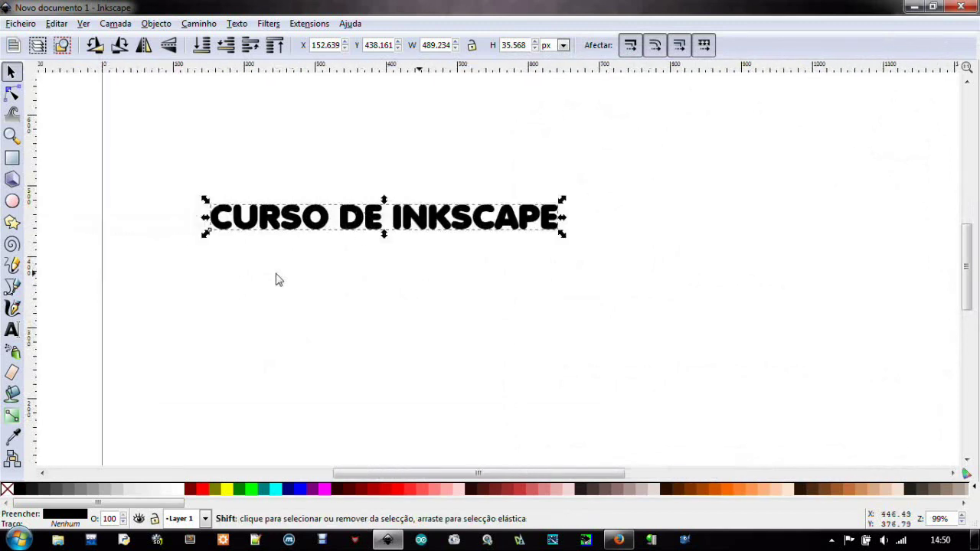
pyautogui.hscroll(1, 287, 295)
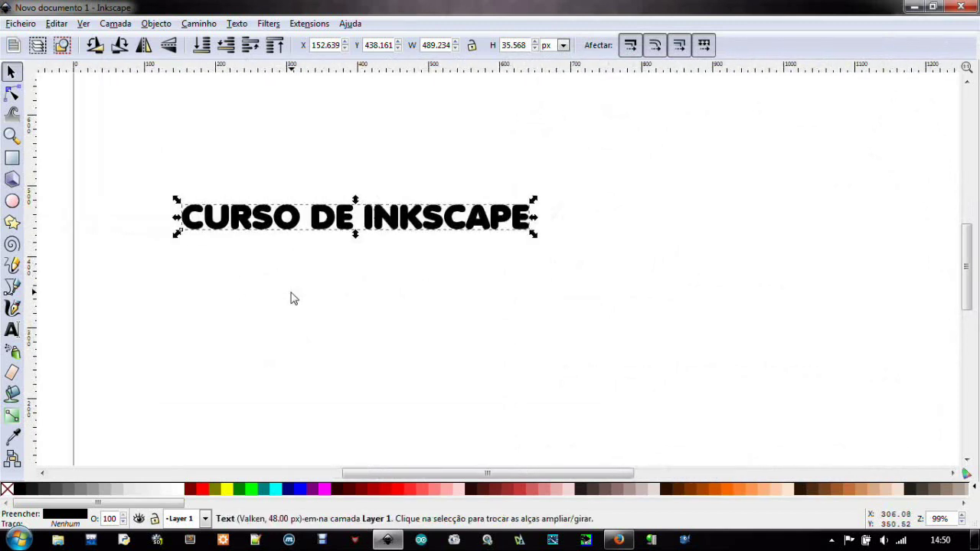